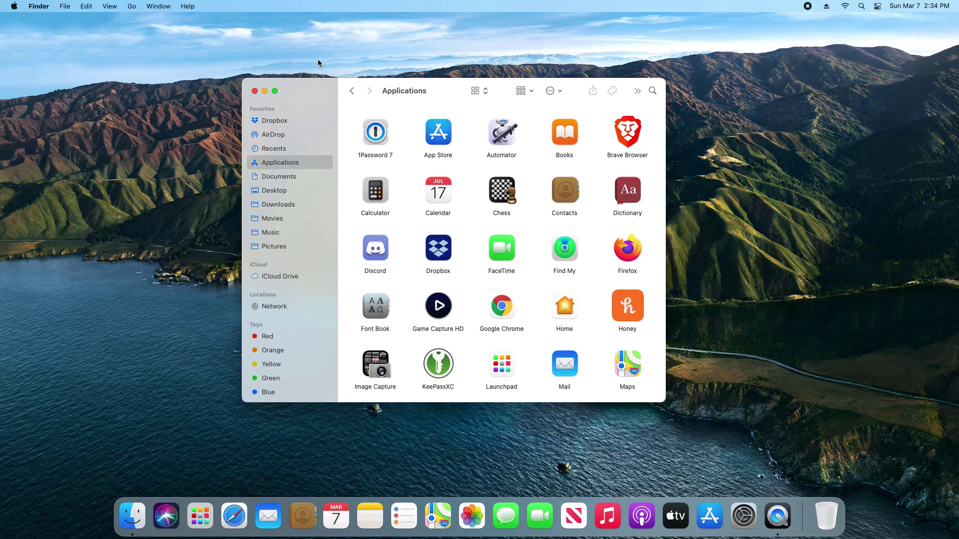
# - Shift the Applications Finder window a little to the left
pyautogui.moveTo(317, 89)
pyautogui.mouseDown()
pyautogui.moveTo(325, 88)
pyautogui.moveTo(310, 90)
pyautogui.mouseUp()
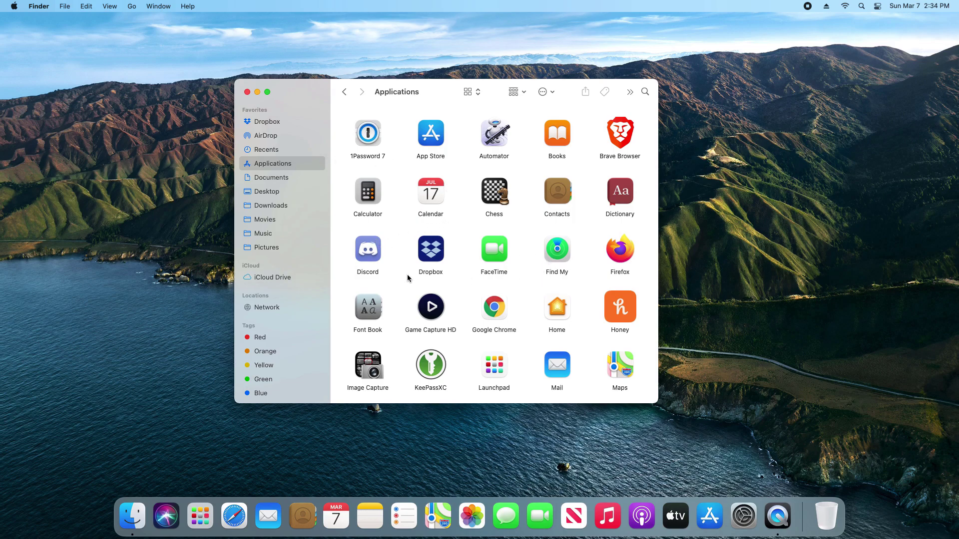
# - Move the Discord app from Applications into the Trash
pyautogui.click(374, 252)
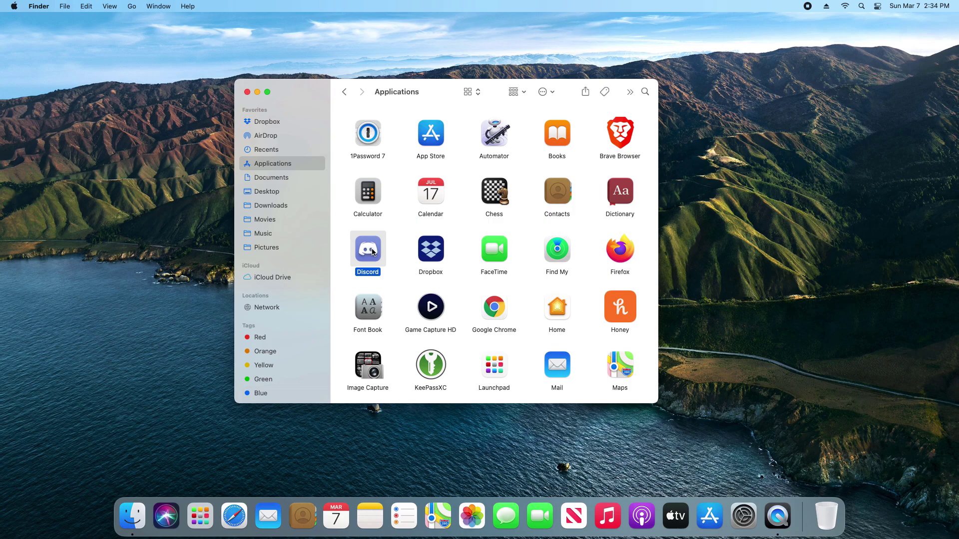
pyautogui.moveTo(374, 252); pyautogui.dragTo(821, 492)
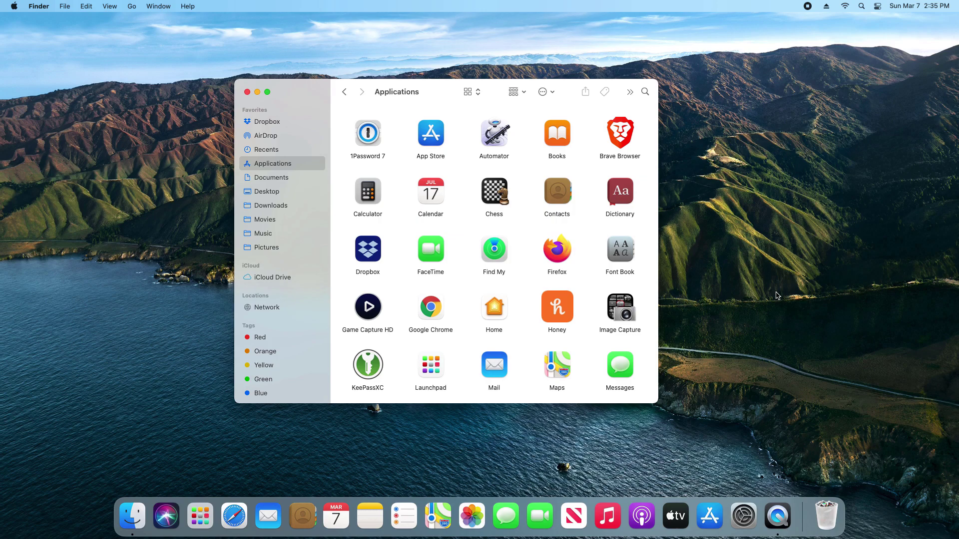
# - Search This Mac in Finder for 'brave'
pyautogui.click(621, 144)
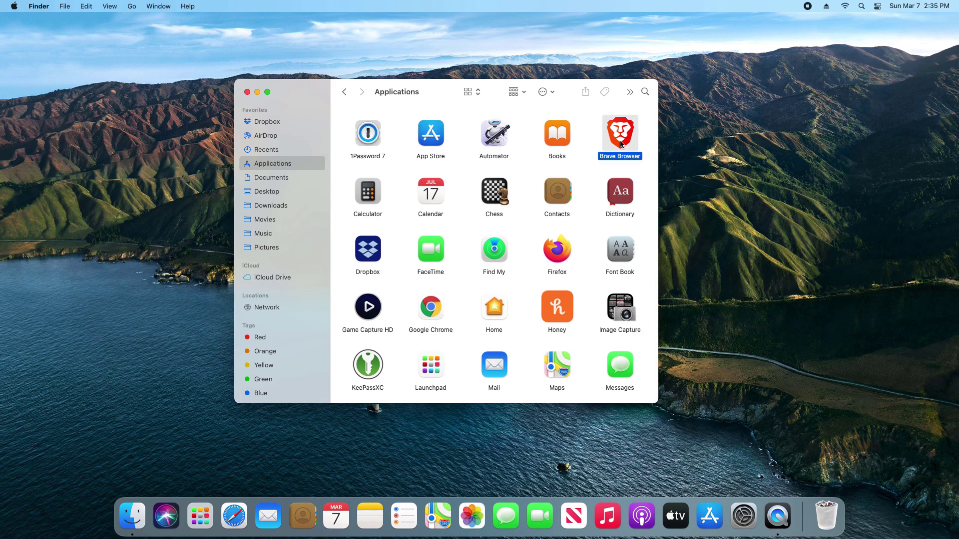
pyautogui.click(645, 92)
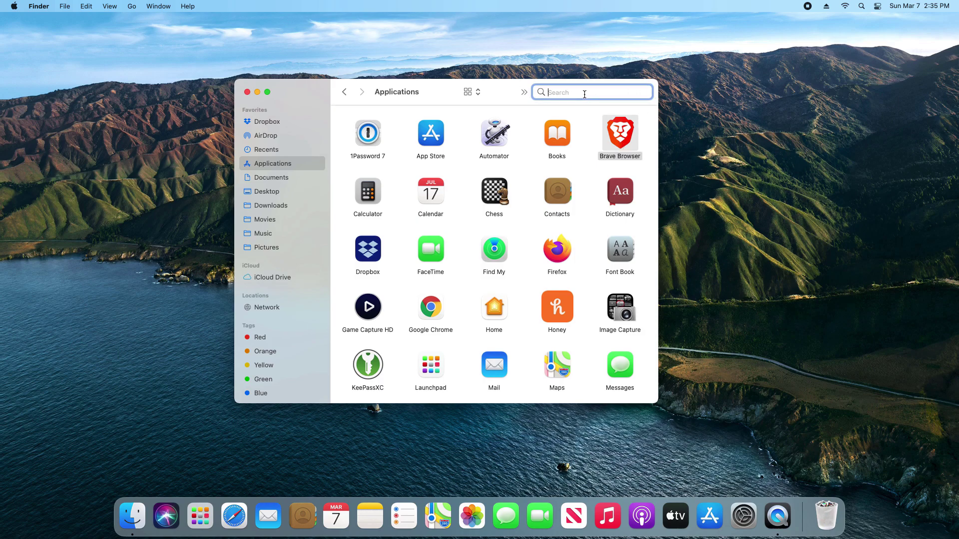
pyautogui.write('brave')
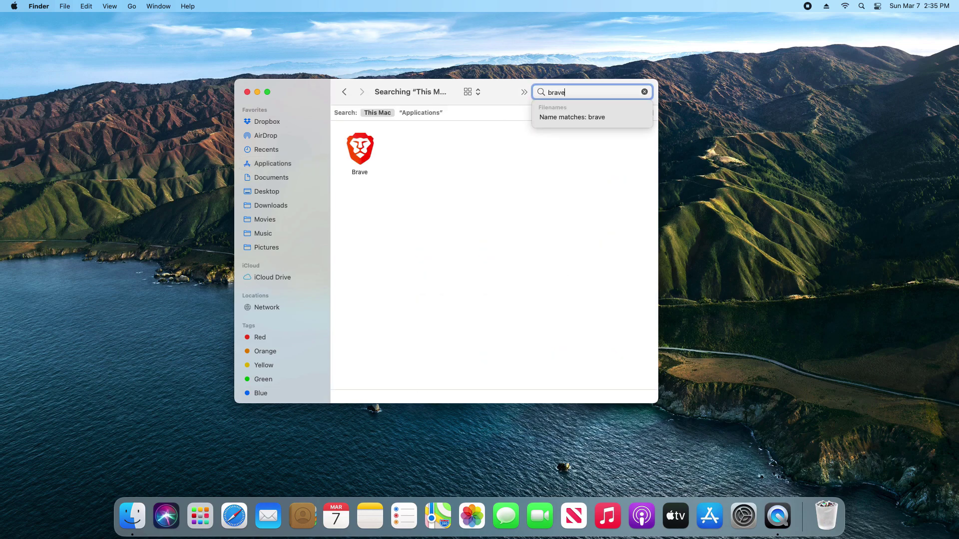
pyautogui.press('Return')
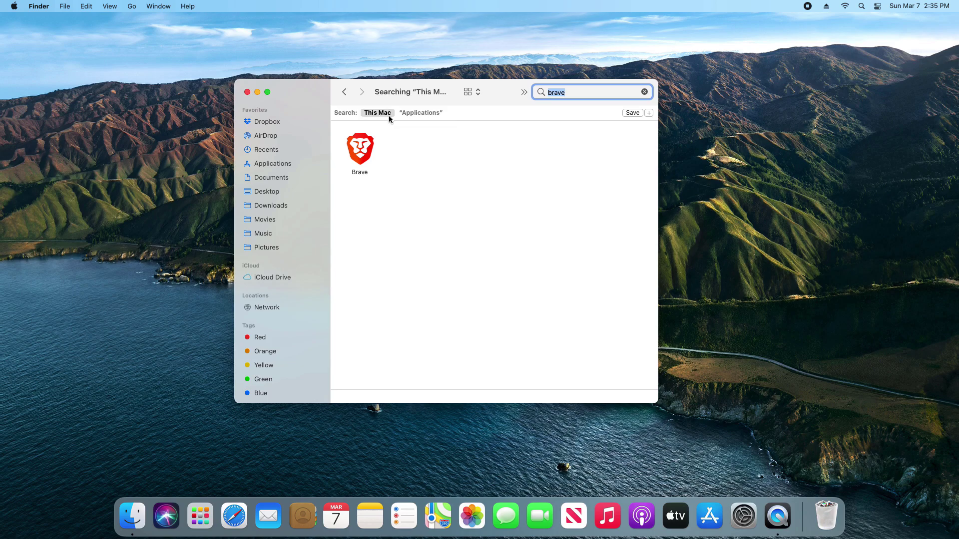
# - Add a search rule requiring Name matches 'brave'
pyautogui.click(649, 112)
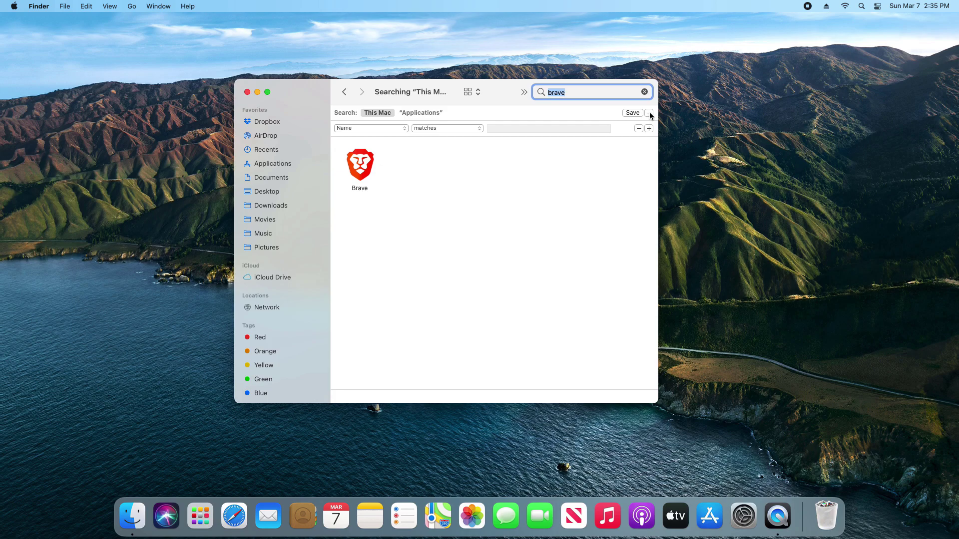
pyautogui.click(387, 128)
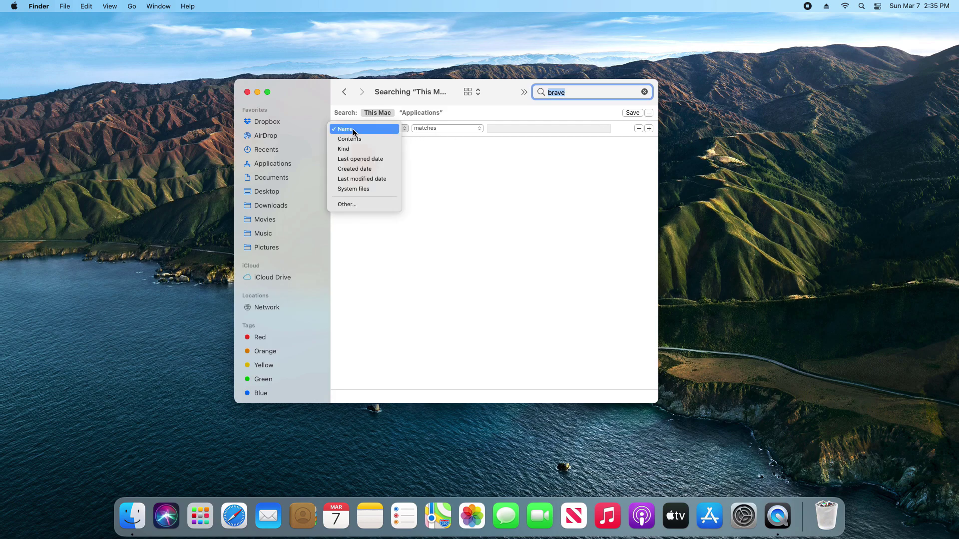
pyautogui.click(352, 130)
pyautogui.click(435, 130)
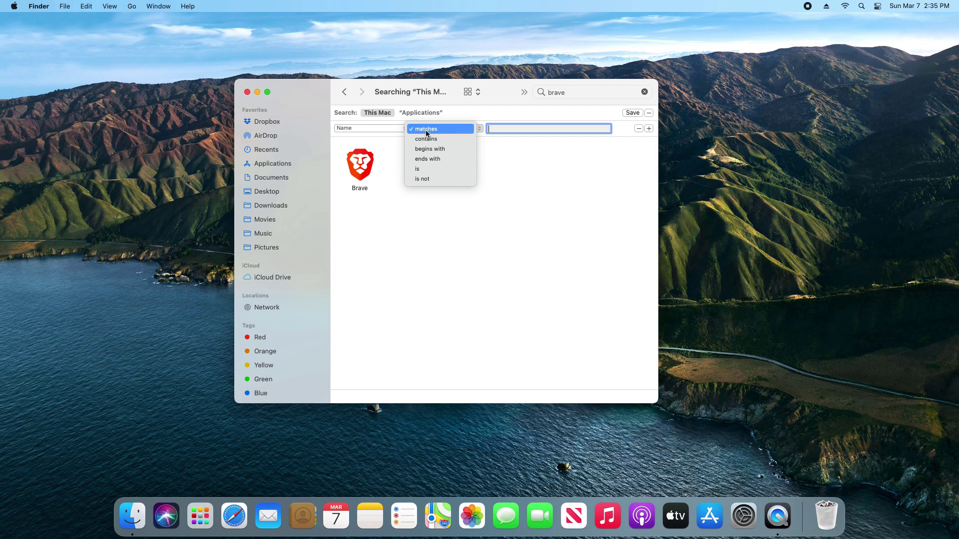
pyautogui.click(498, 130)
pyautogui.write('b')
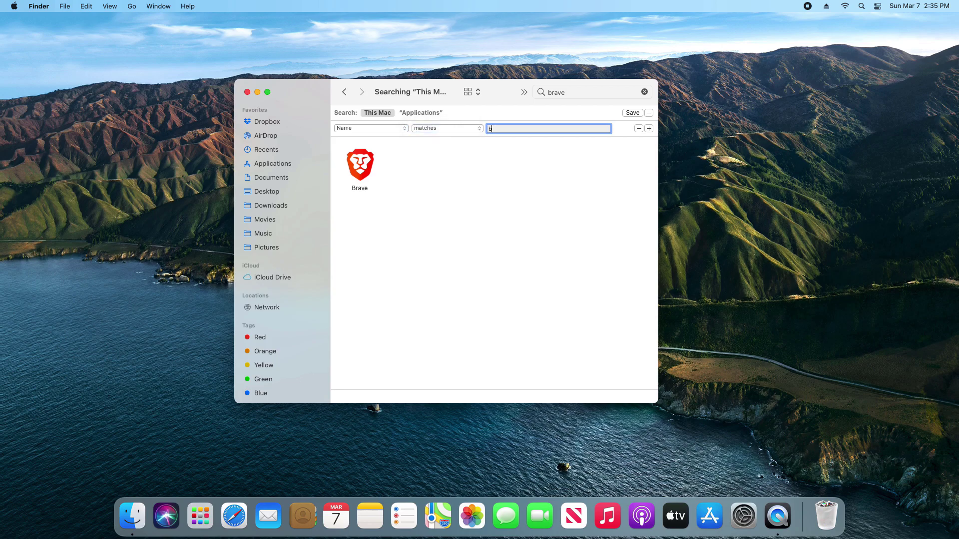
pyautogui.write('rave')
pyautogui.press('super+a')
# - Add a second rule row and look up the System files attribute by searching 'system'
pyautogui.click(649, 129)
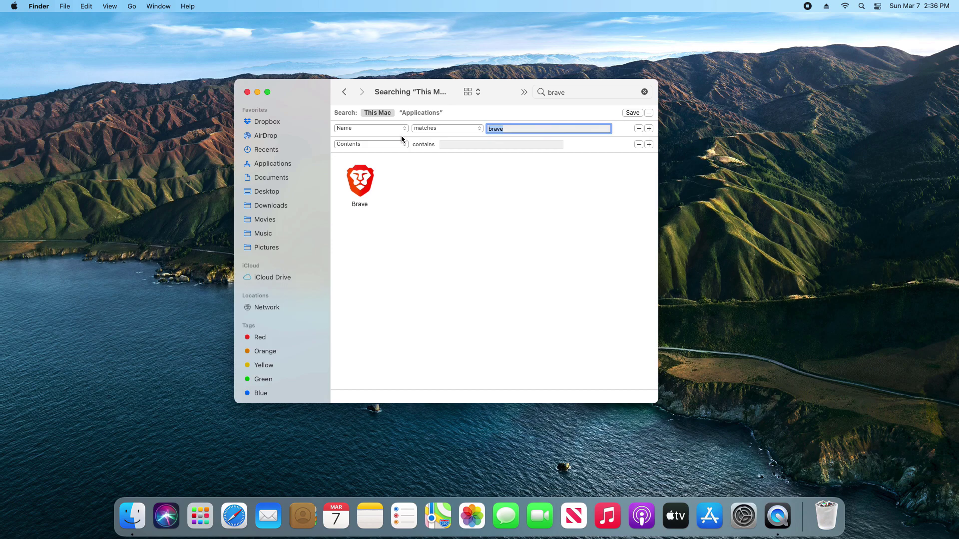
pyautogui.click(388, 145)
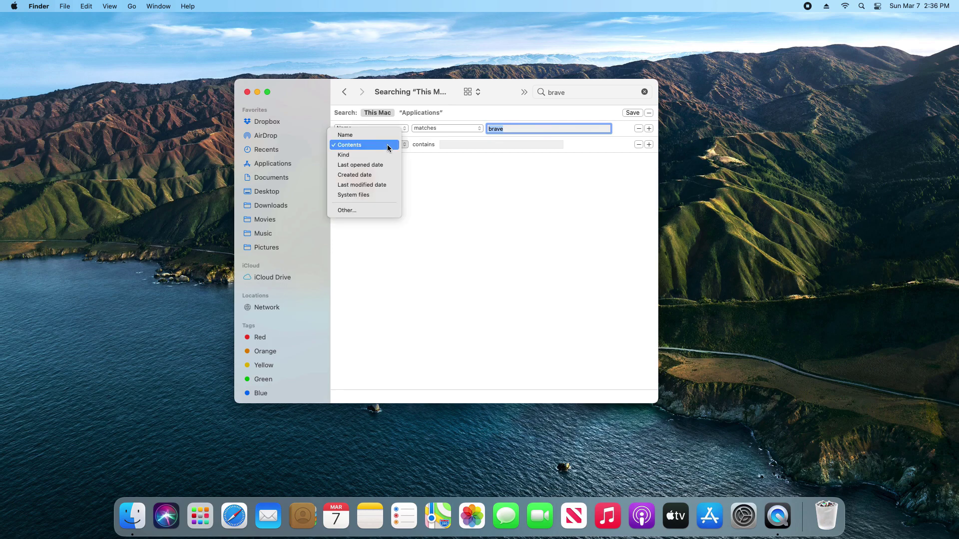
pyautogui.click(349, 211)
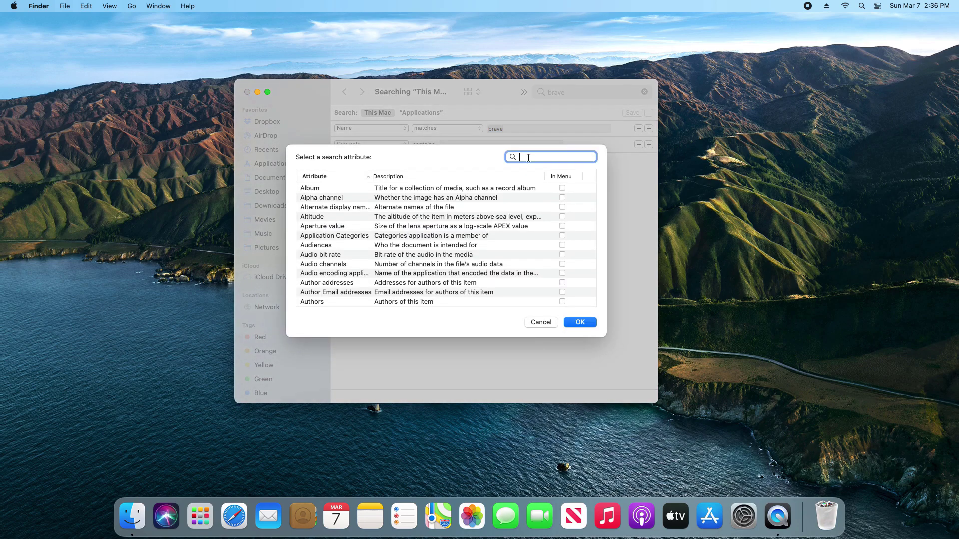
pyautogui.write('system')
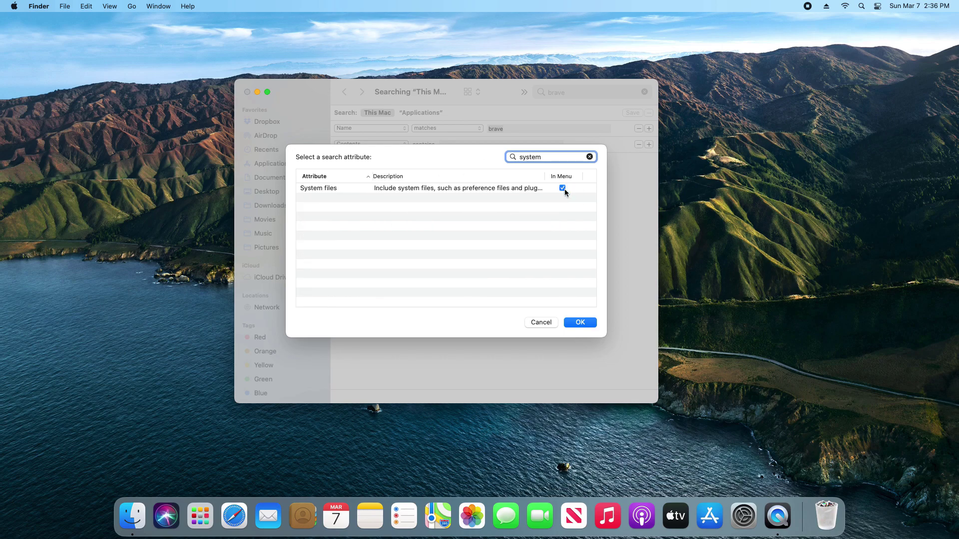
pyautogui.click(579, 323)
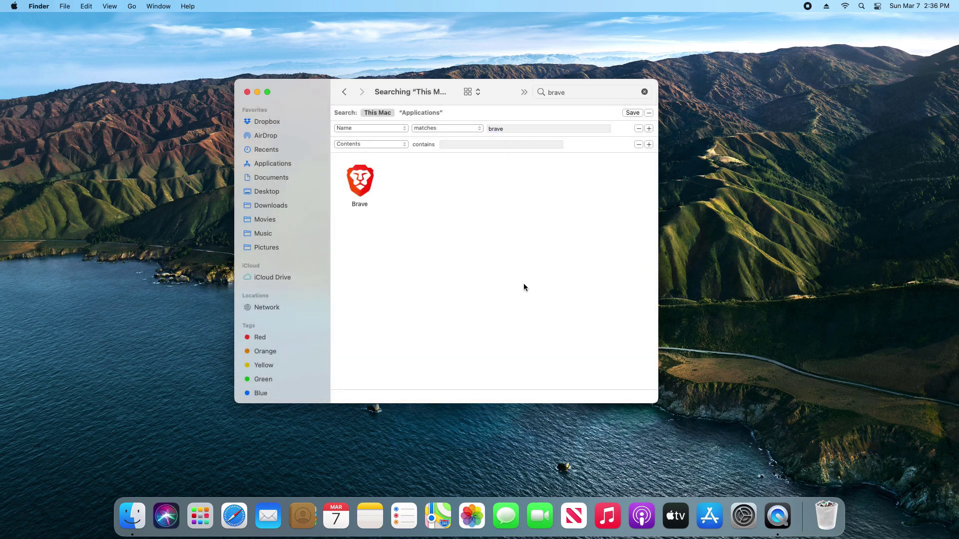
pyautogui.click(400, 145)
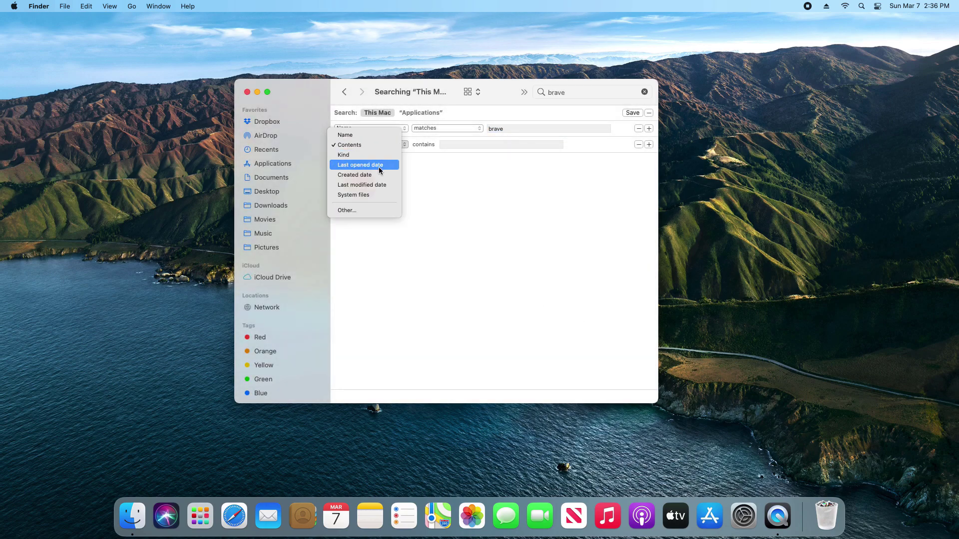
pyautogui.click(361, 196)
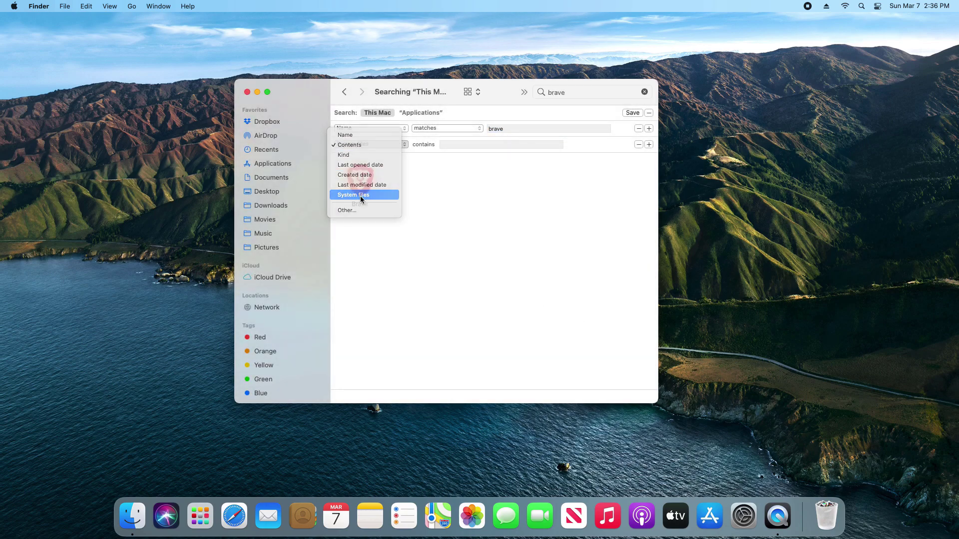
pyautogui.click(442, 145)
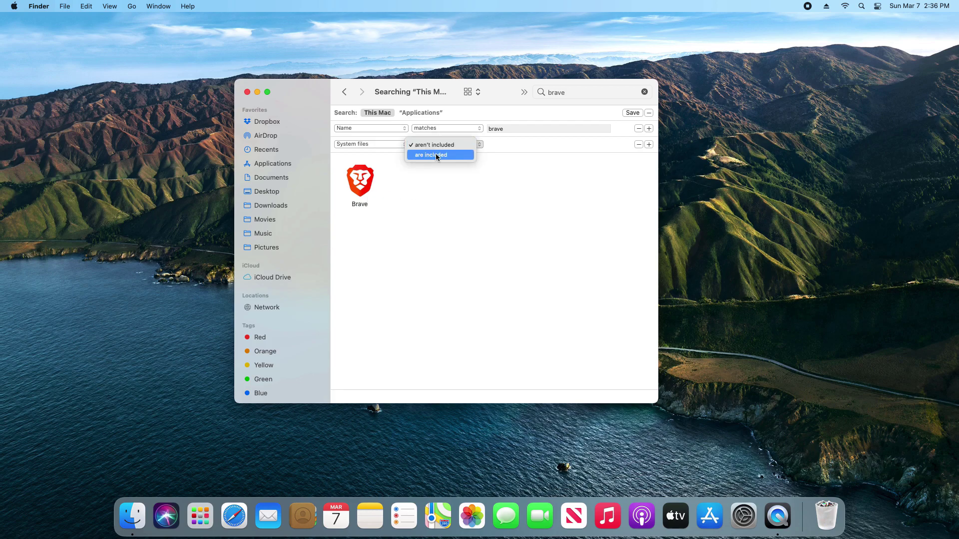
pyautogui.click(434, 157)
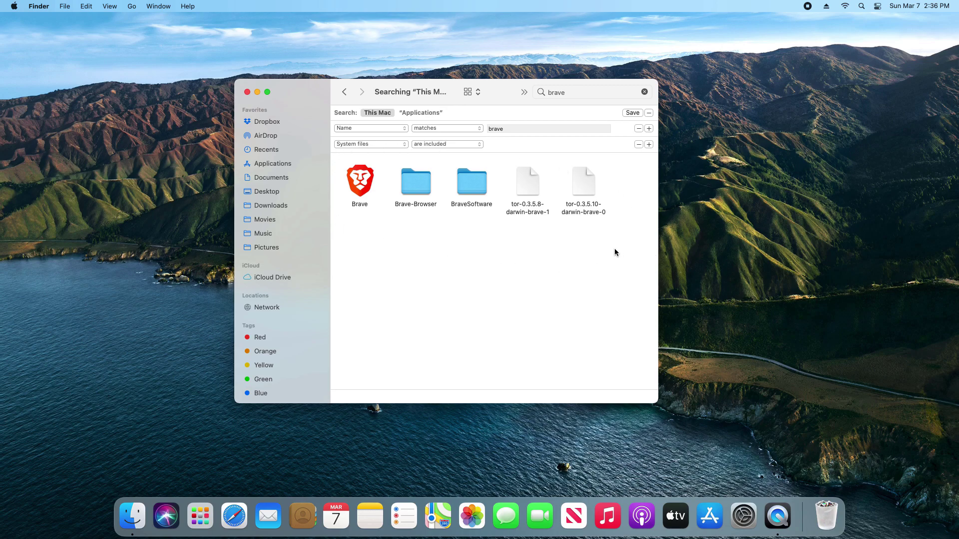
pyautogui.click(595, 212)
pyautogui.click(524, 211)
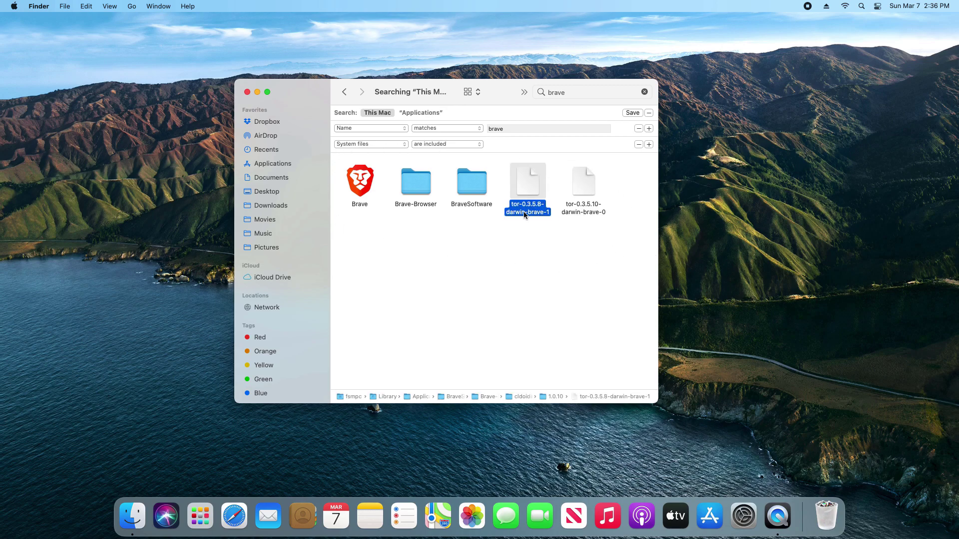
pyautogui.click(475, 204)
pyautogui.click(407, 203)
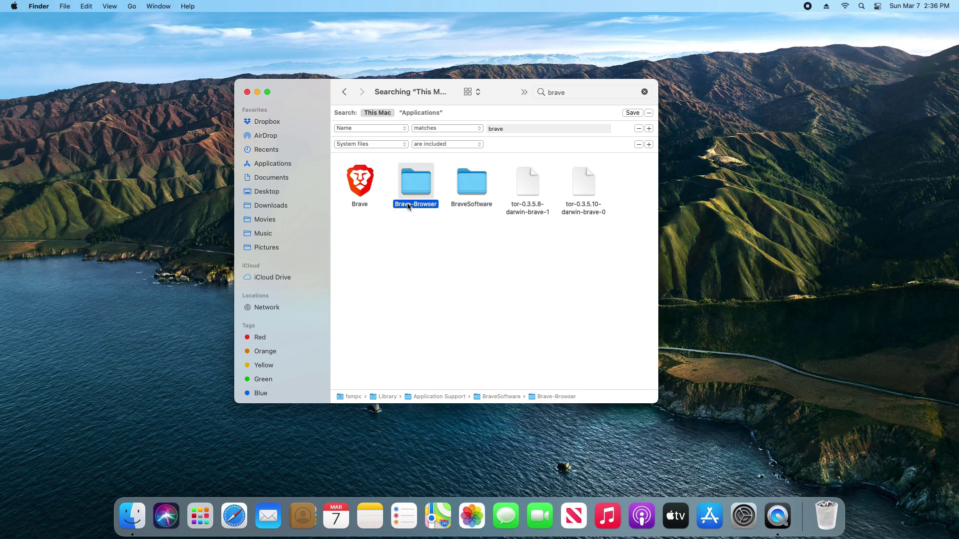
pyautogui.click(363, 198)
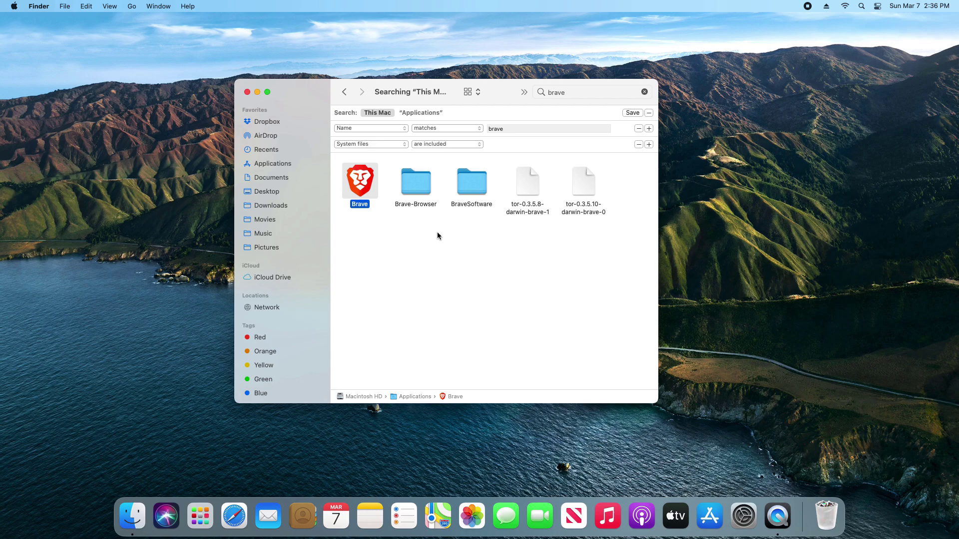
pyautogui.click(528, 208)
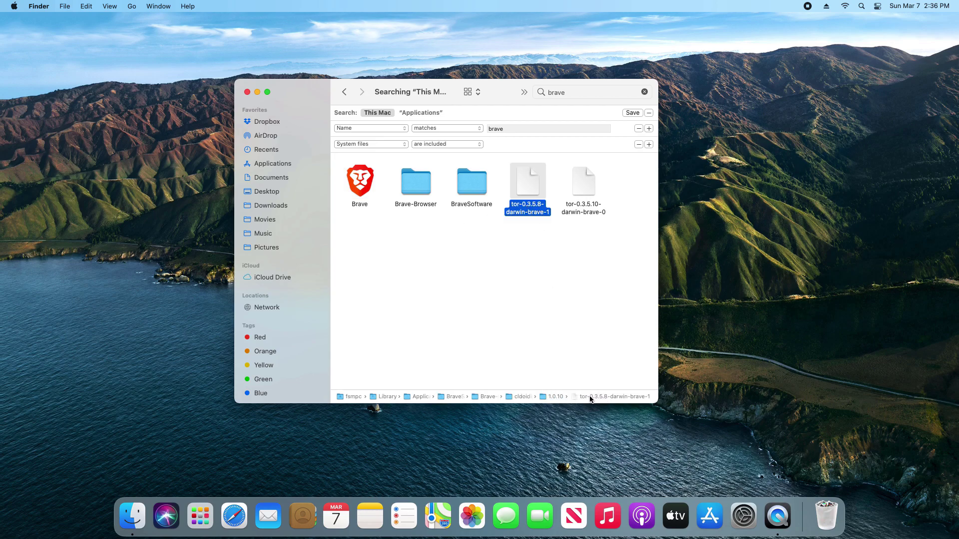
pyautogui.click(560, 296)
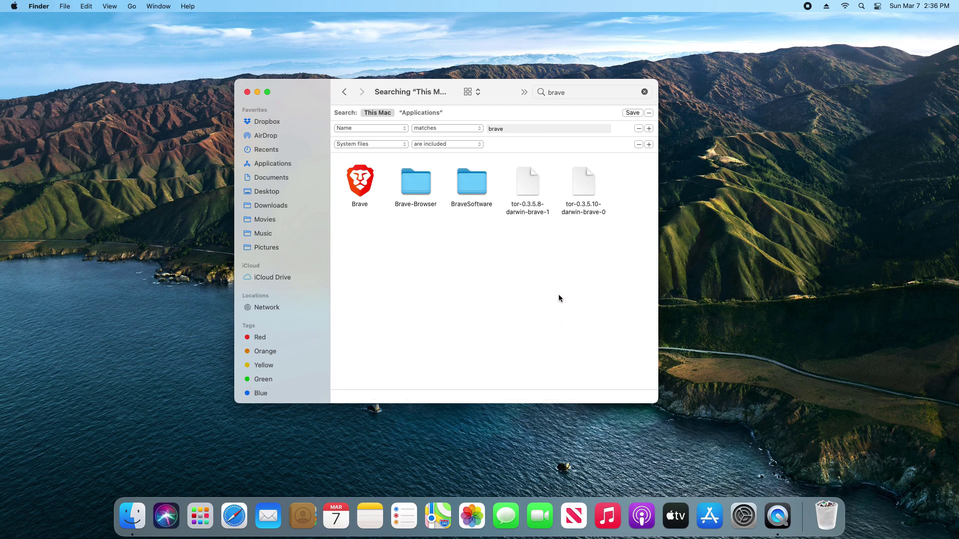
# - Move all five Brave results, including the leftover folders and tor files, to the Trash, then empty it
pyautogui.moveTo(625, 190); pyautogui.dragTo(332, 203)
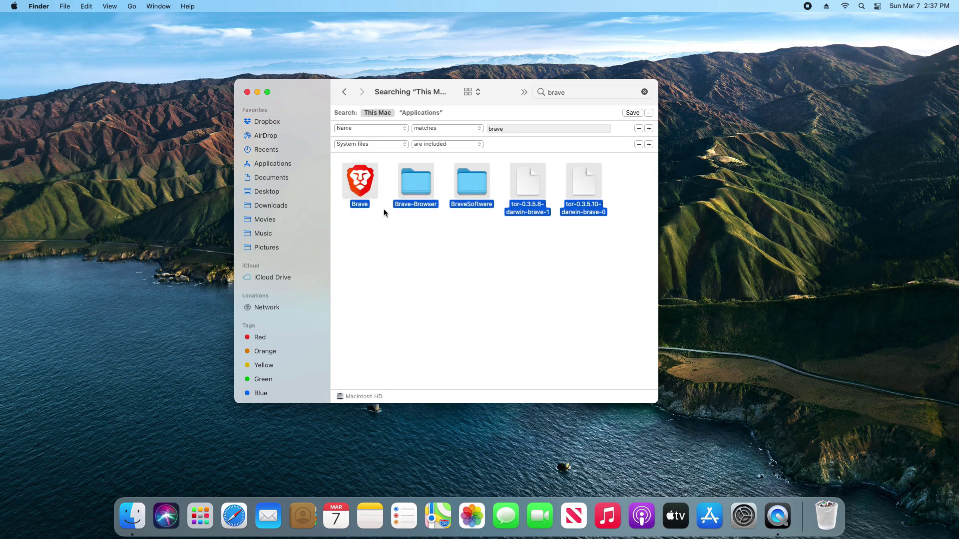
pyautogui.moveTo(590, 203); pyautogui.dragTo(823, 510)
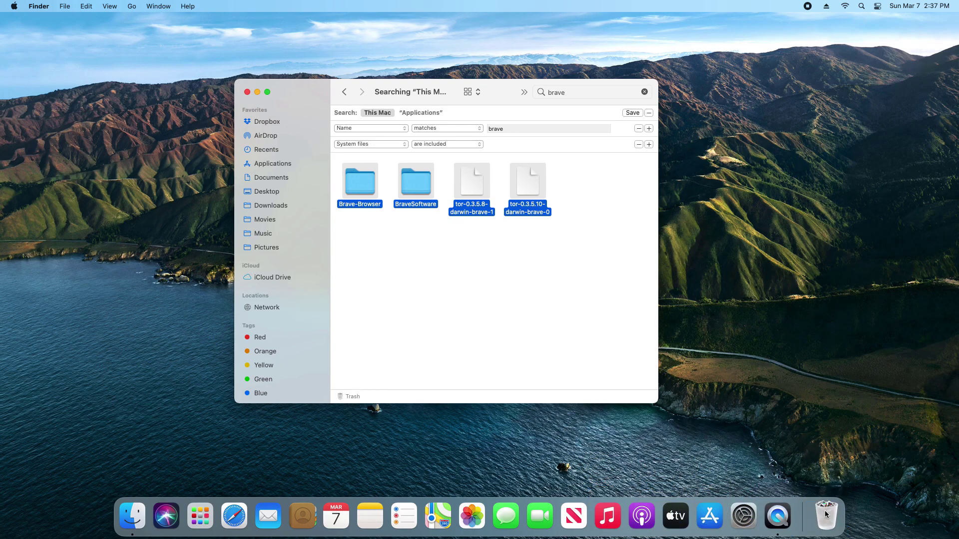
pyautogui.click(825, 511)
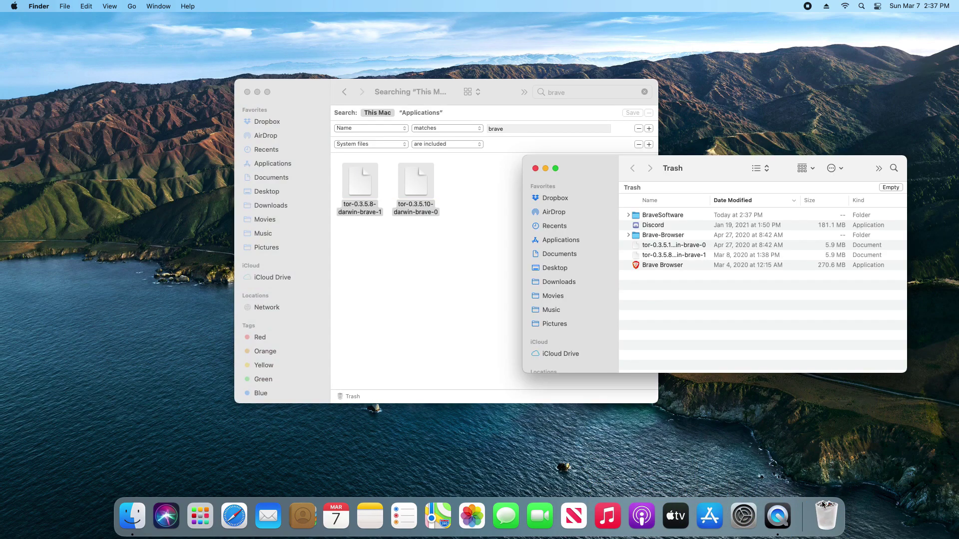
pyautogui.click(887, 188)
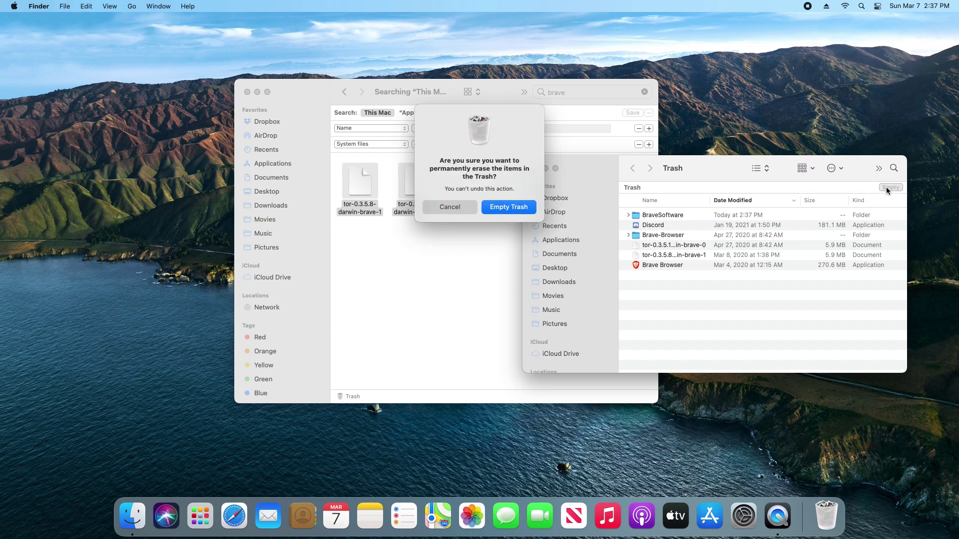
pyautogui.click(505, 207)
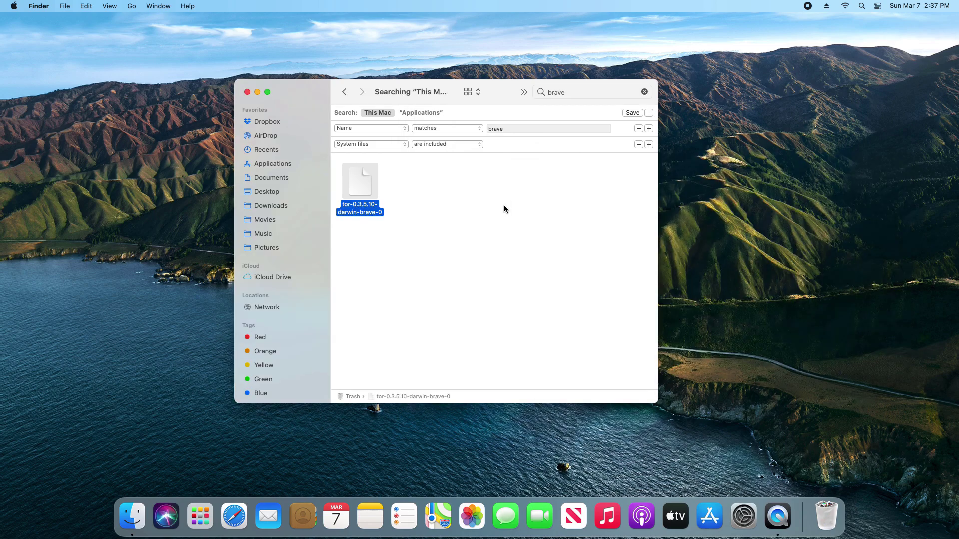
# - Clear the brave search and return to the Applications folder, dismissing the Apple menu
pyautogui.click(645, 93)
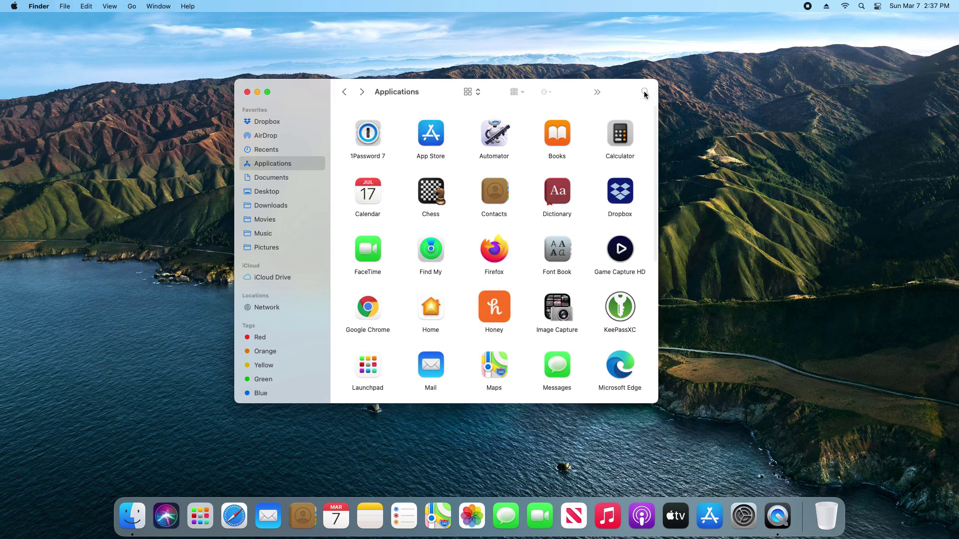
pyautogui.click(15, 7)
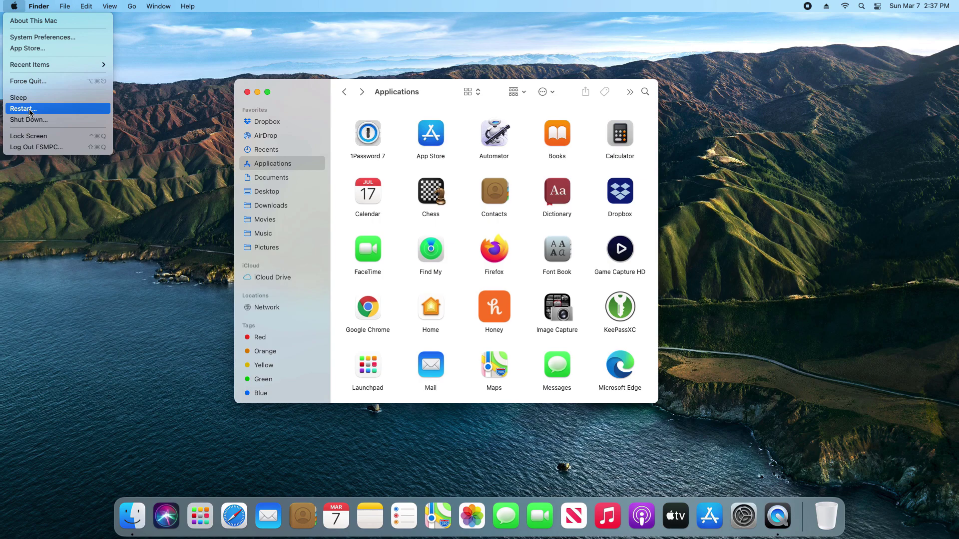
pyautogui.click(195, 250)
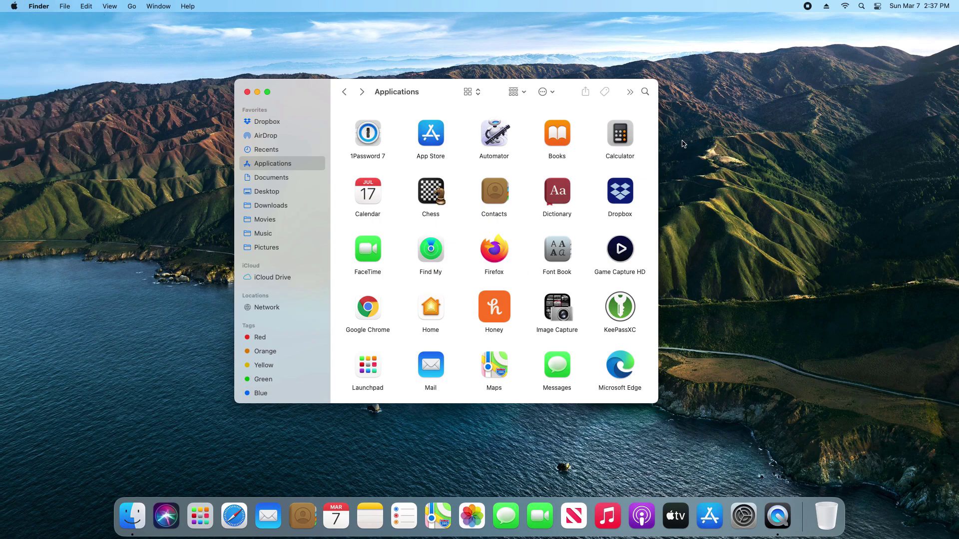
pyautogui.click(645, 91)
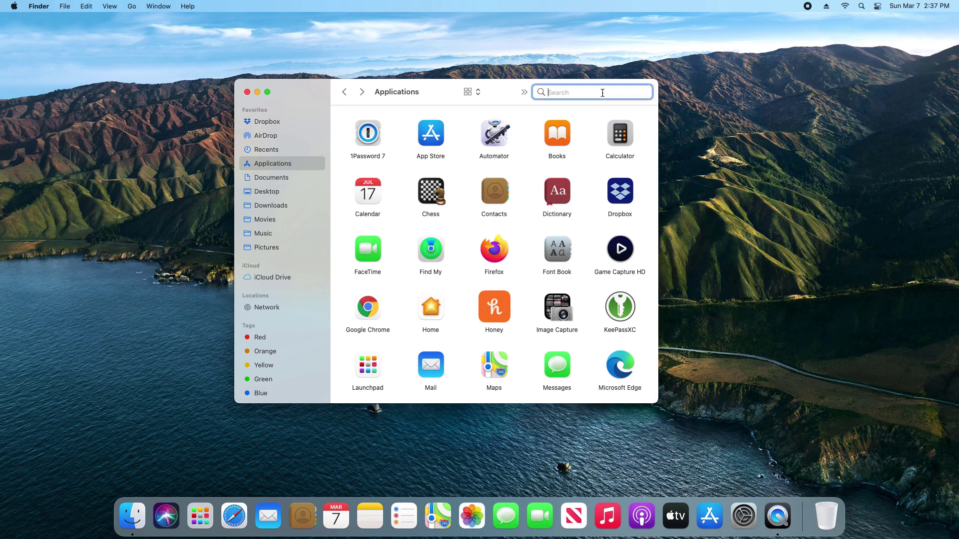
# - Search for 'chrome' from the Computer location, finding only Google Chrome
pyautogui.write('chrome')
pyautogui.press('Return')
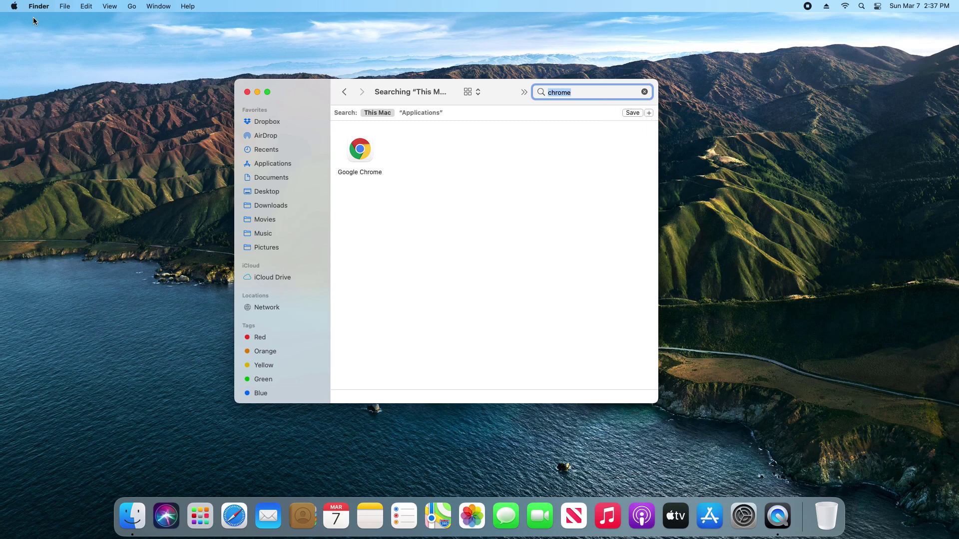
pyautogui.click(132, 7)
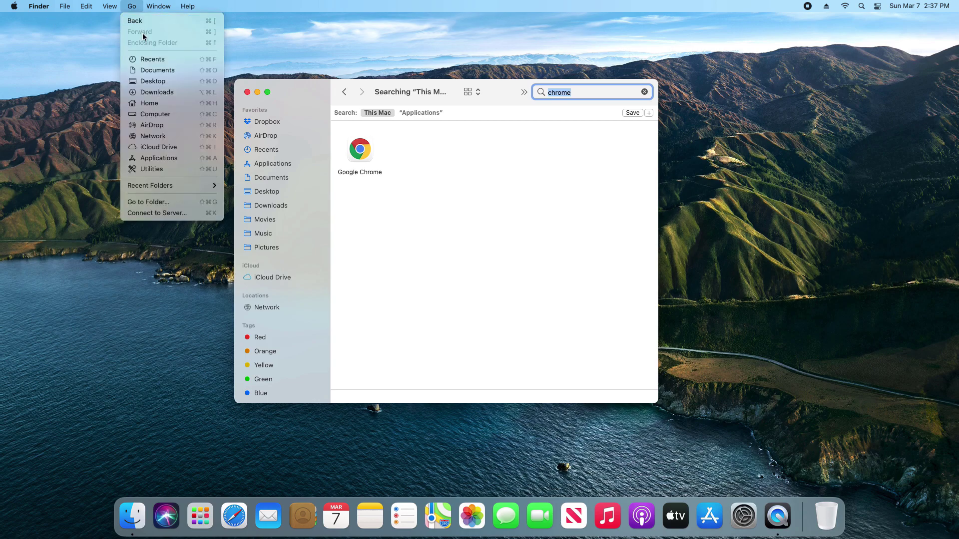
pyautogui.click(148, 116)
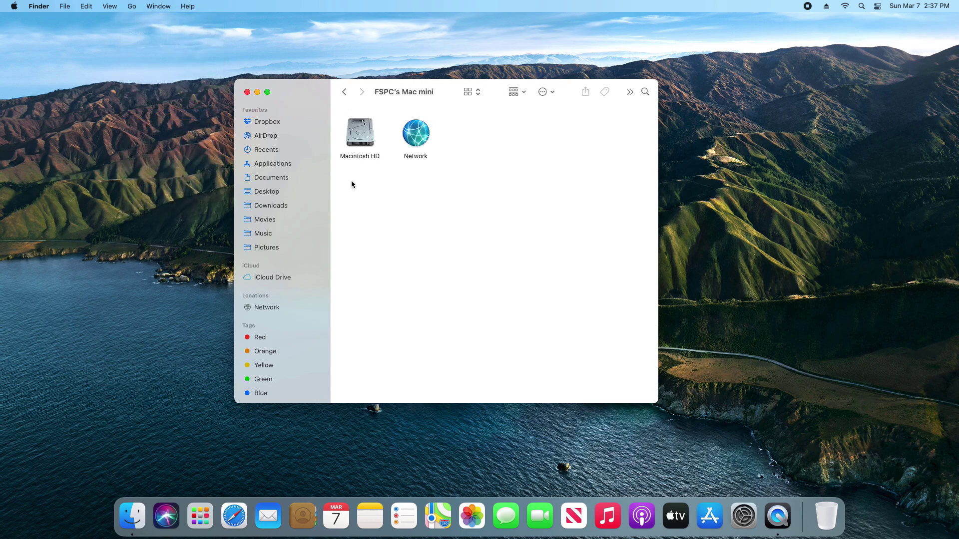
pyautogui.click(644, 92)
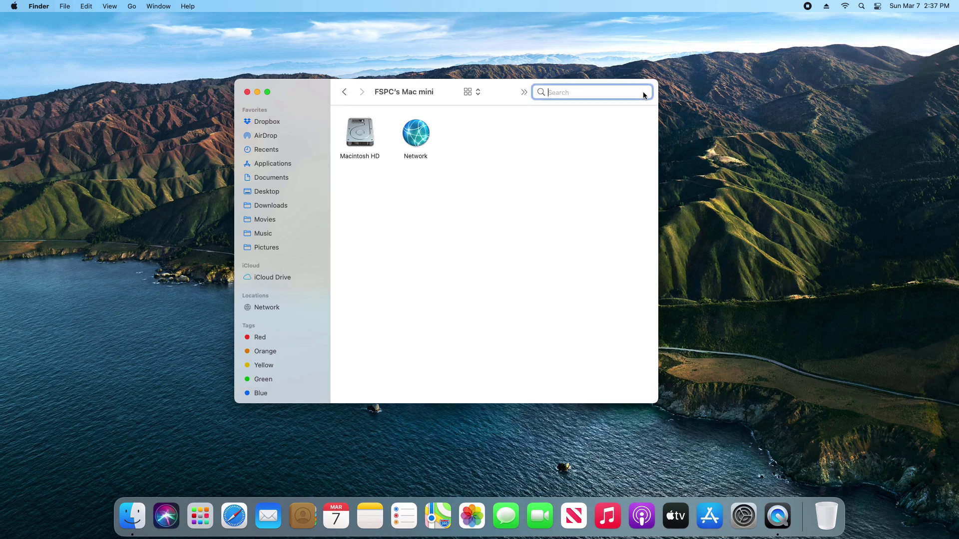
pyautogui.write('chrome')
pyautogui.press('Return')
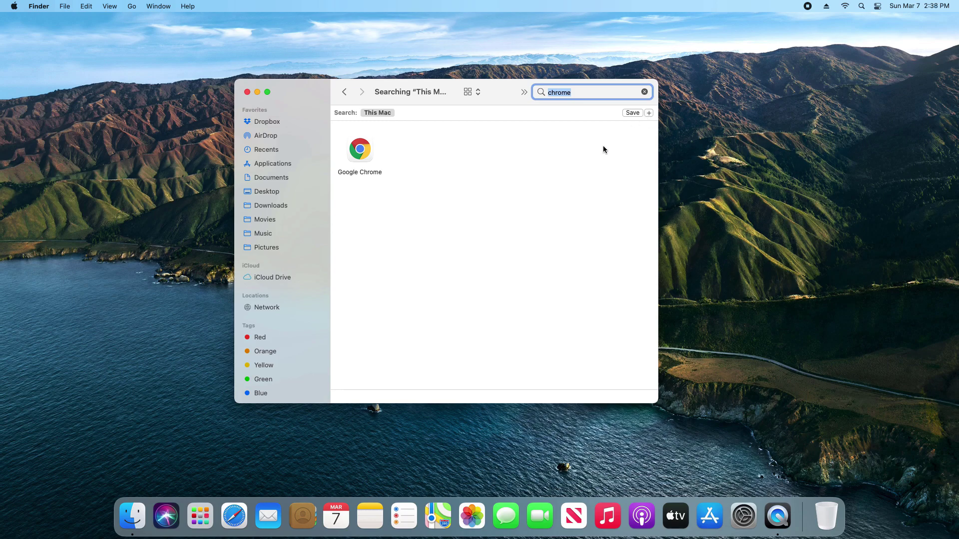
pyautogui.press('super+w')
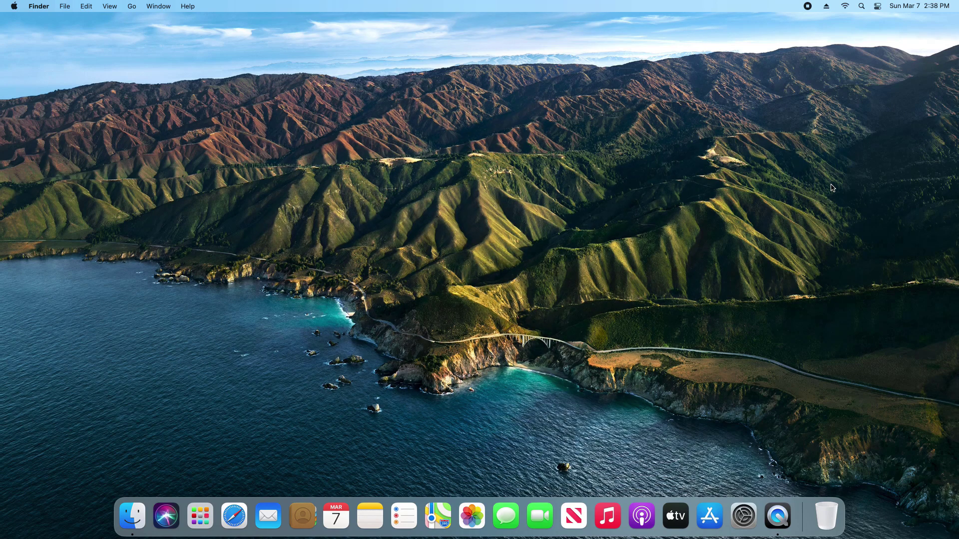